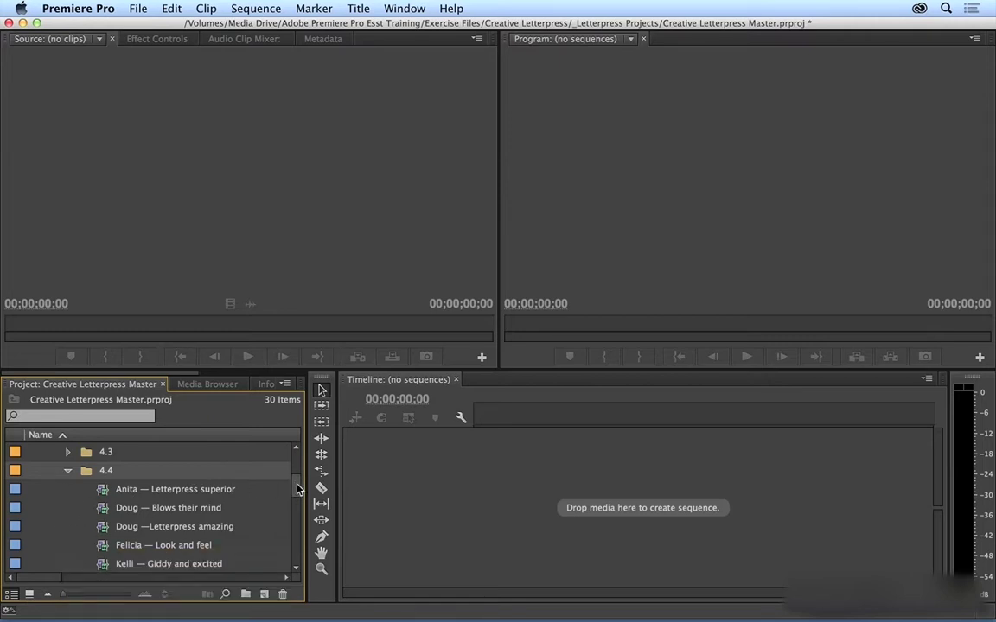
- Preview the "Giddy and excited" clip from bin 4.4 and create a new sequence from it in the empty timeline
scroll(296, 489, "down", 1)
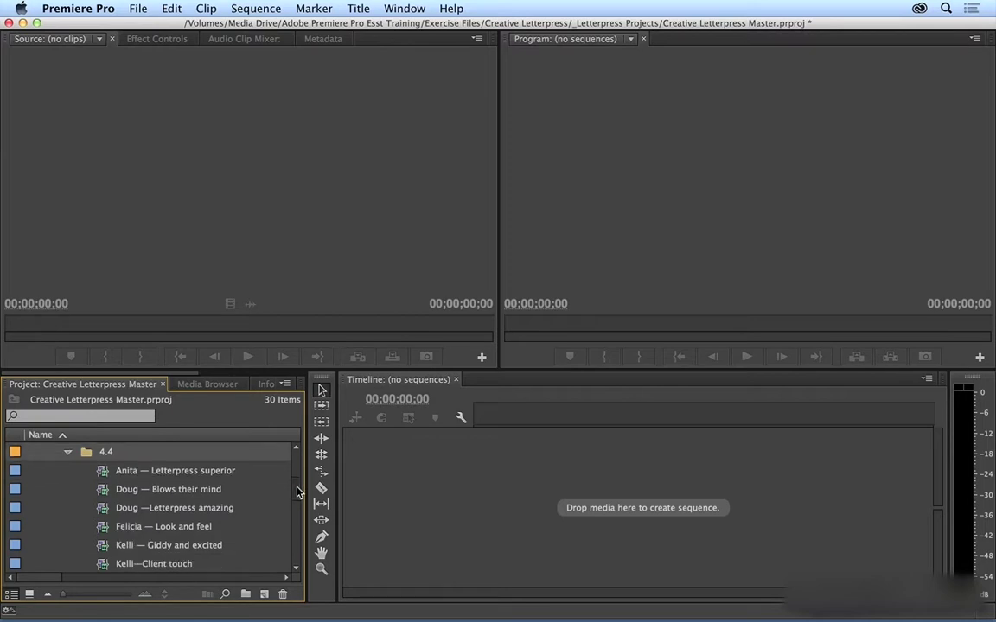
scroll(297, 492, "down", 1)
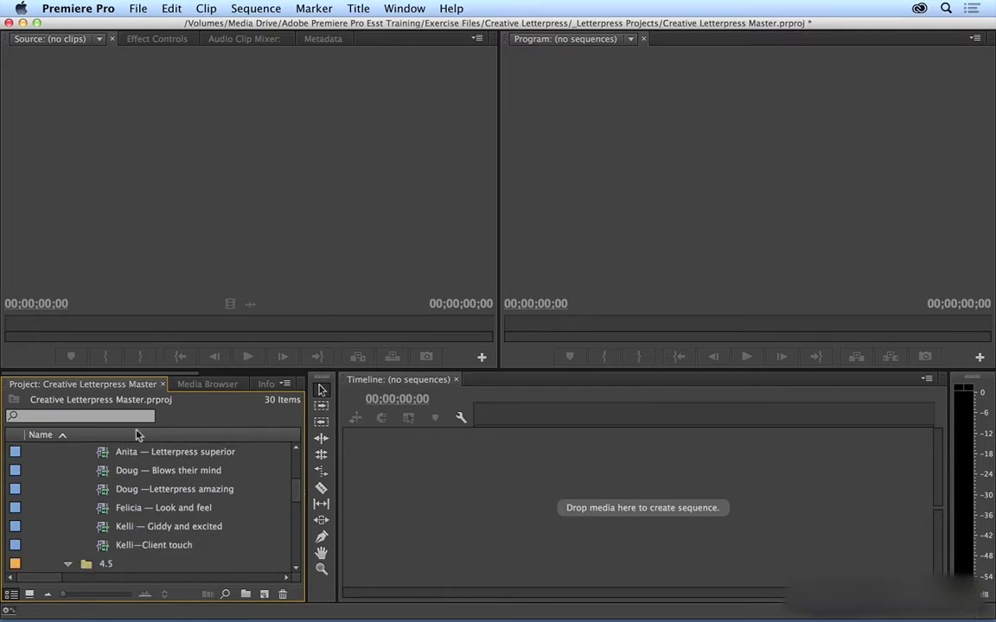
left_click(102, 532)
double_click(102, 532)
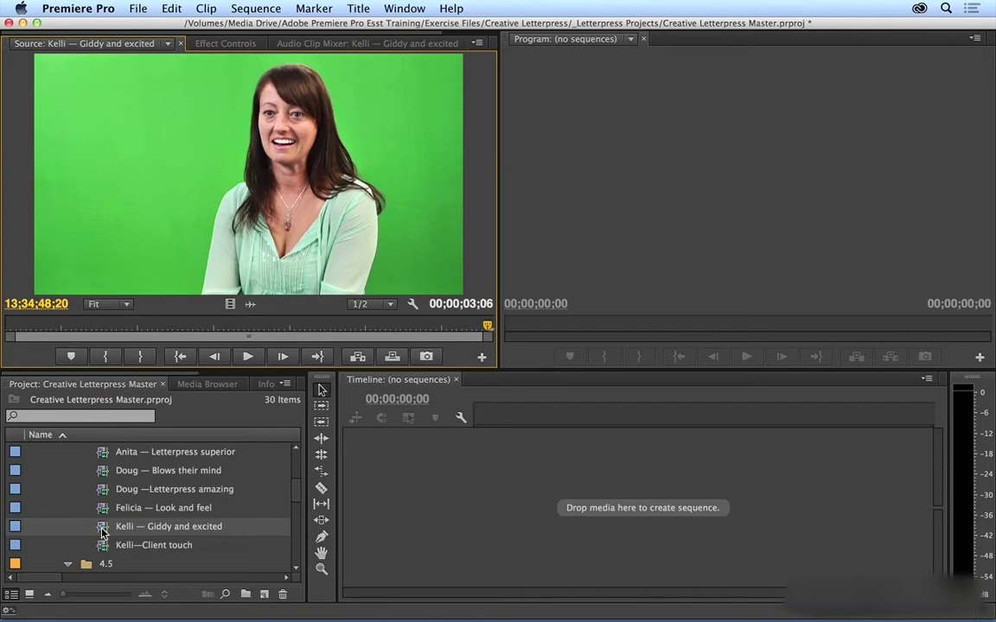
key("space")
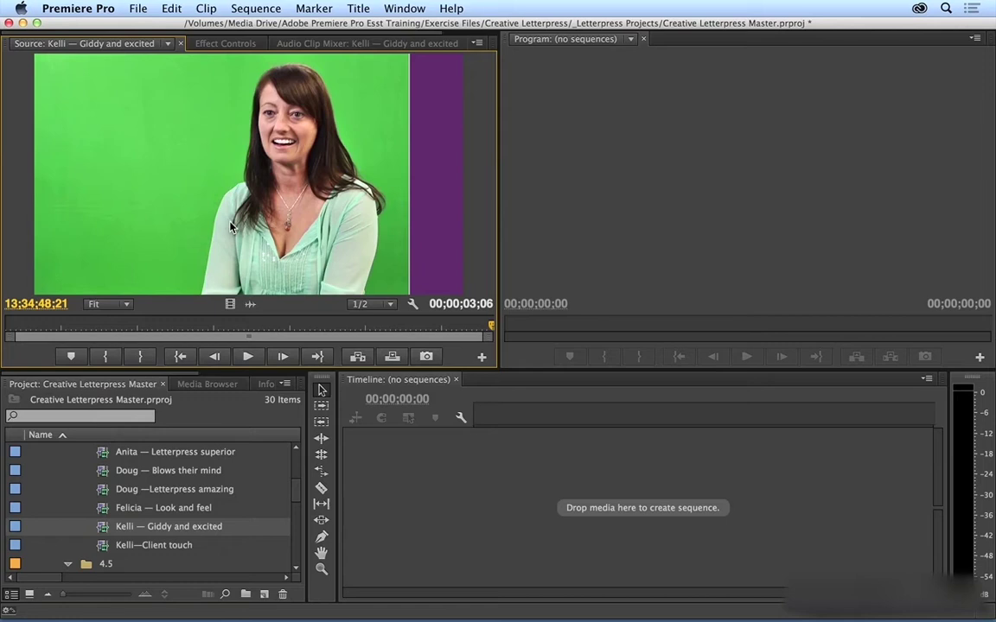
left_click_drag(216, 231, 615, 508)
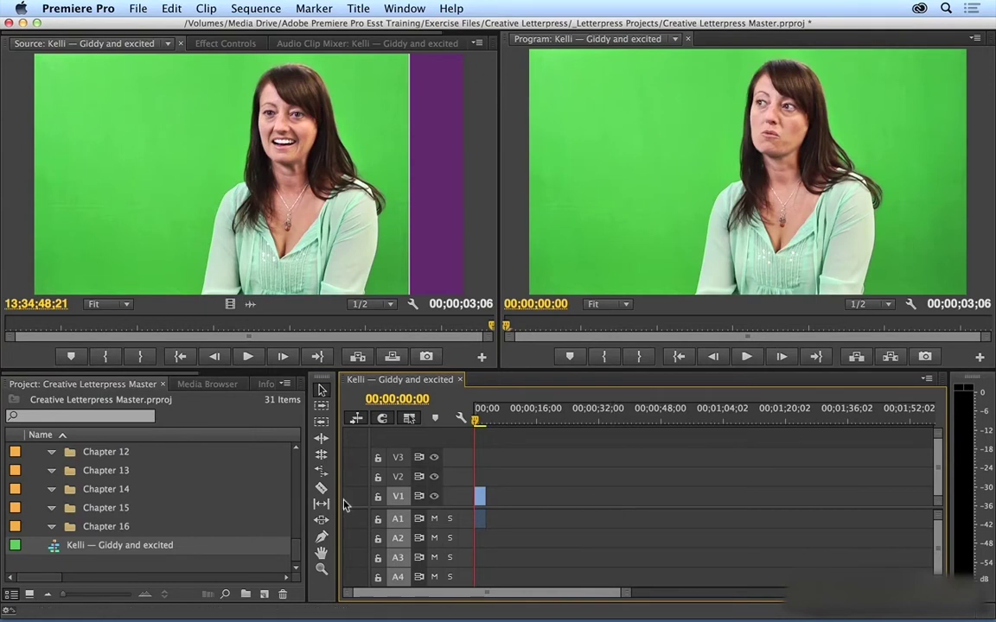
- Rename the new sequence "Letterpress Promo Rough Cut"
left_click(87, 546)
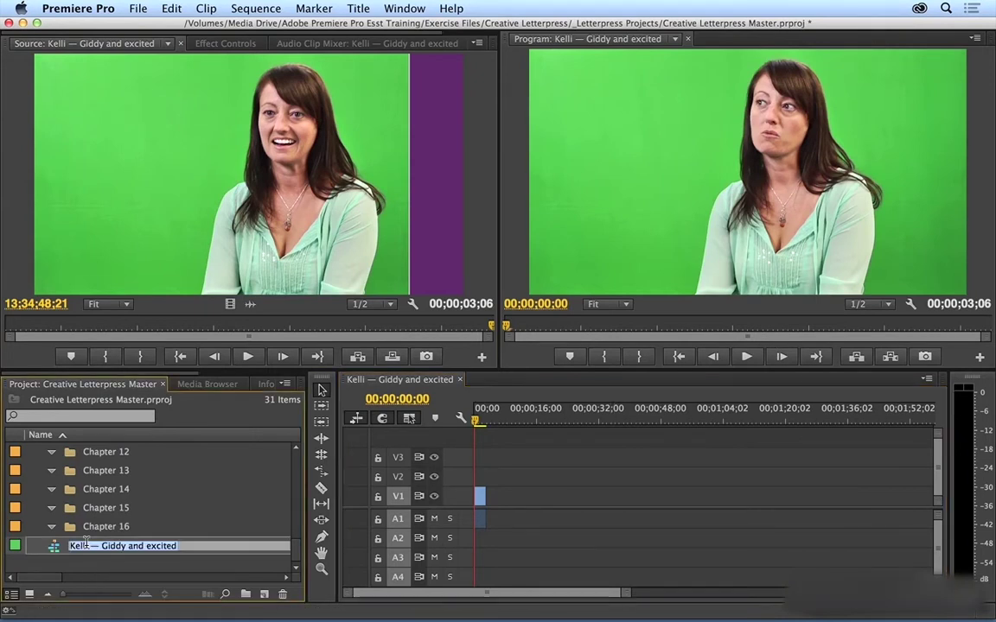
type("Let")
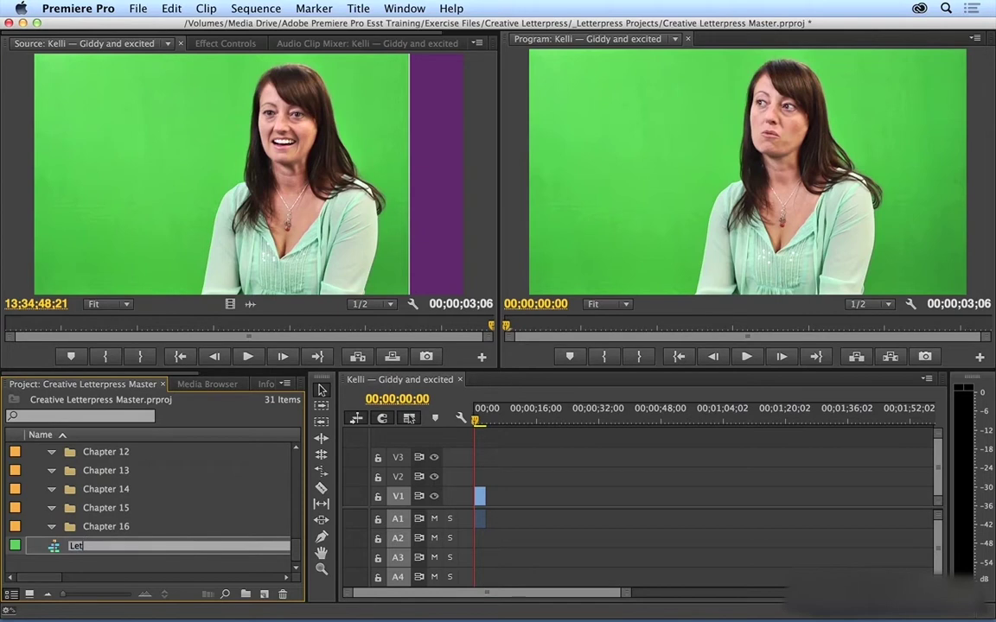
type("terpress Promo Rough Cut")
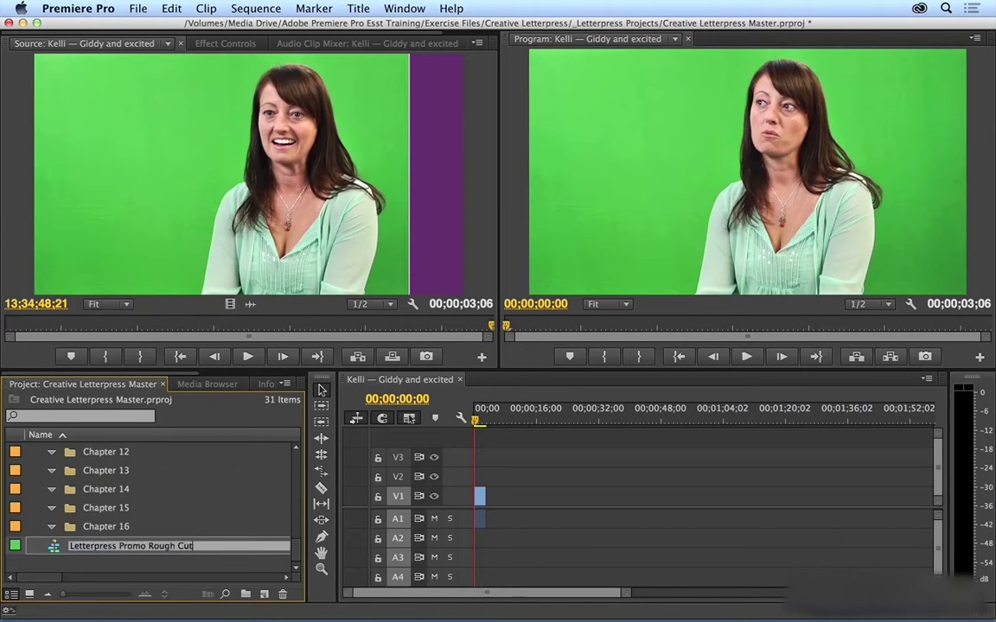
key("Return")
- Move the Letterpress Promo Rough Cut sequence into bin 4.4 of the Chapter 4 exercise files
key("grave")
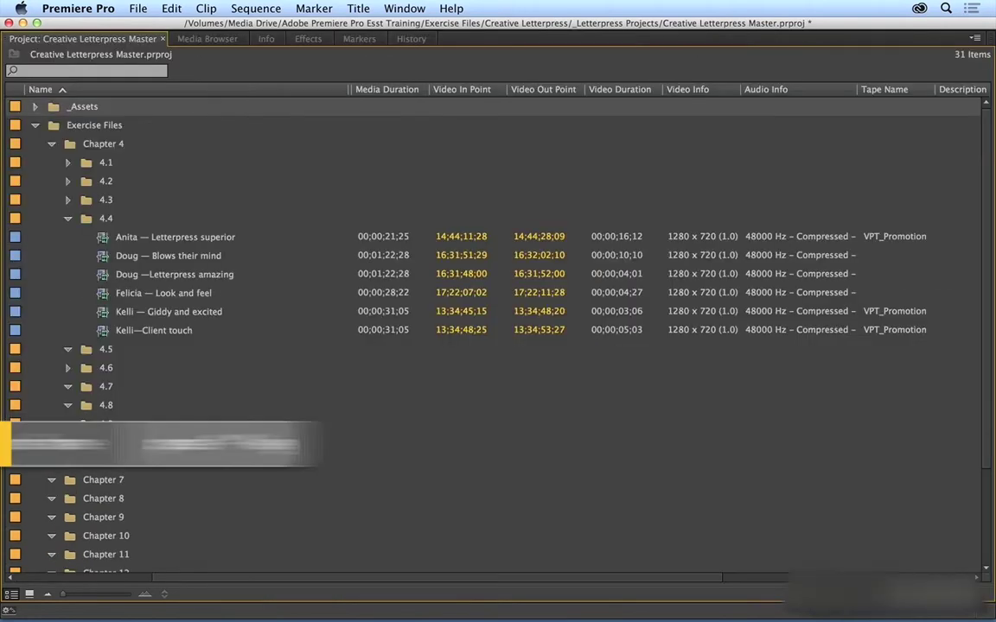
scroll(118, 489, "down", 3)
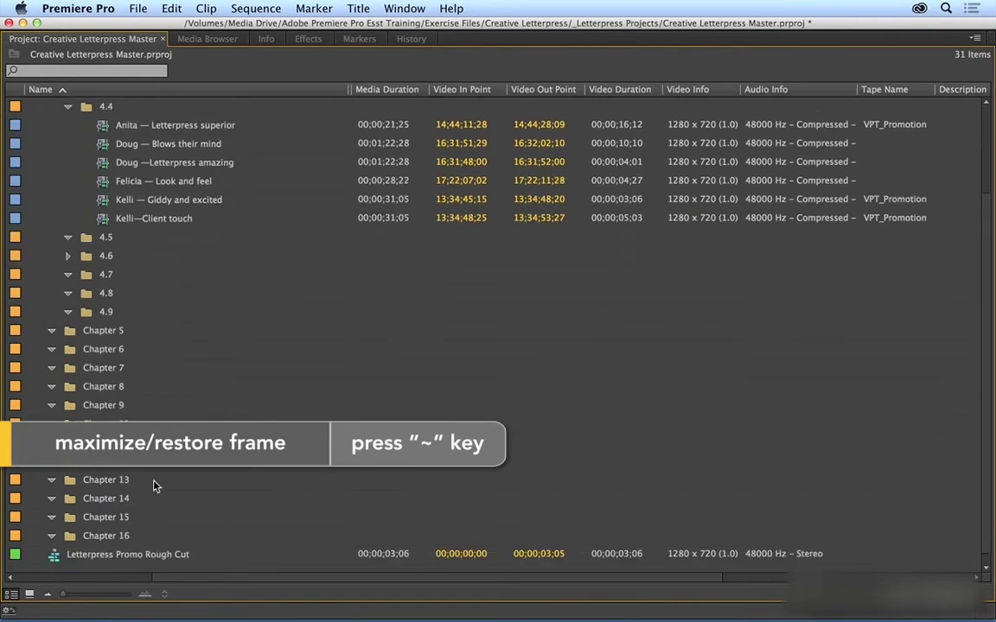
left_click(55, 554)
left_click_drag(55, 554, 63, 178)
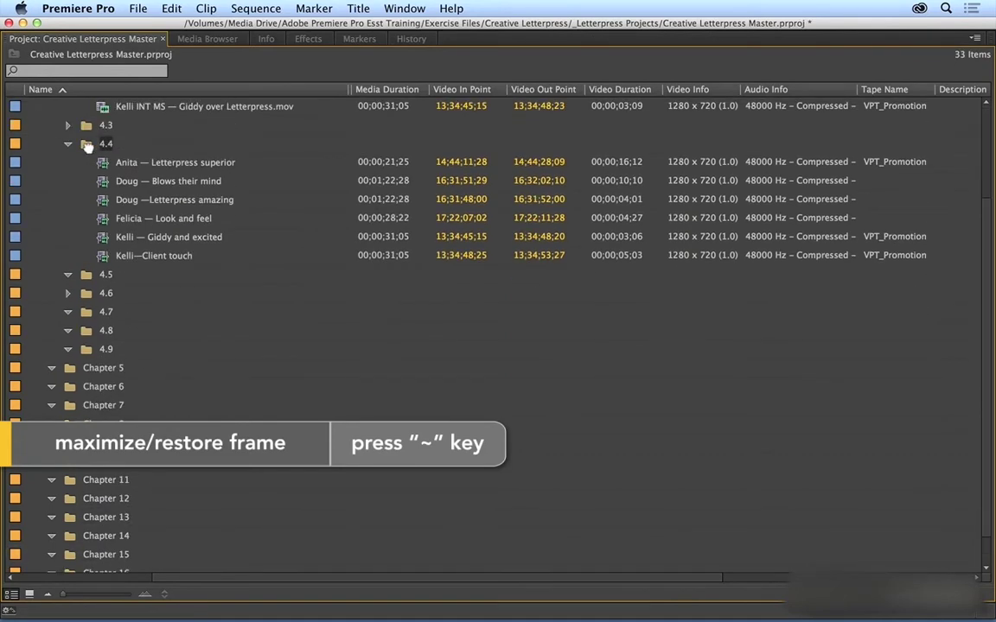
scroll(68, 208, "down", 1)
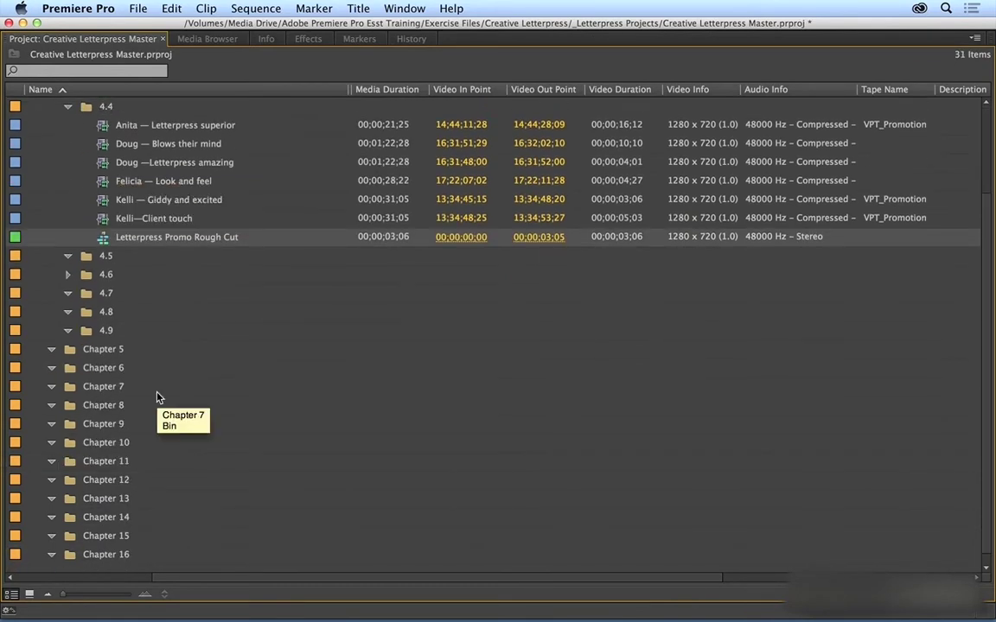
key("grave")
- Preview the "Look and feel" clip and insert it on V1 and A1 at the end of the "Giddy and excited" clip
left_click(477, 419)
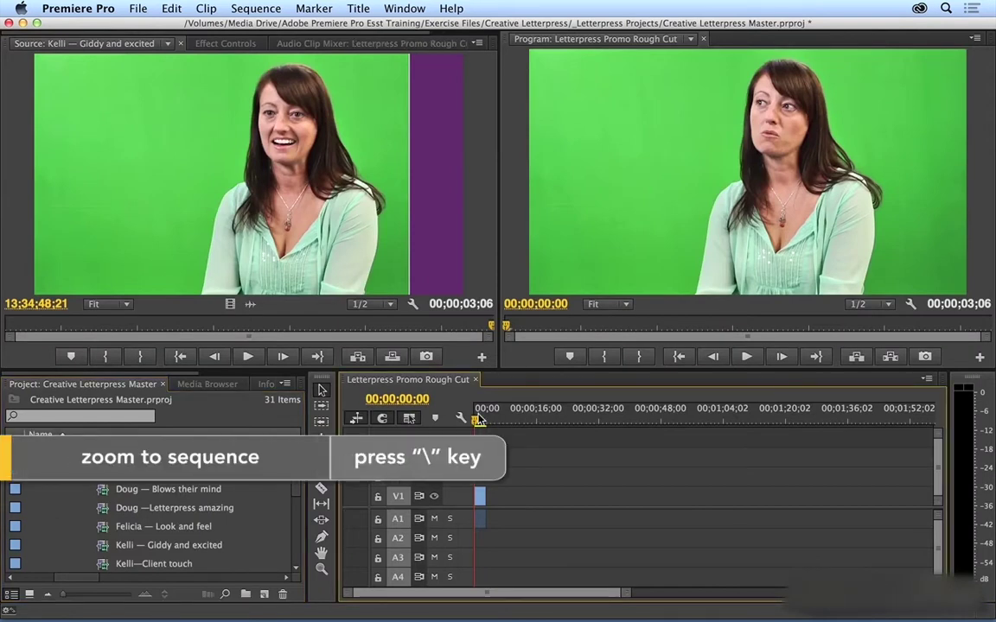
key("backslash")
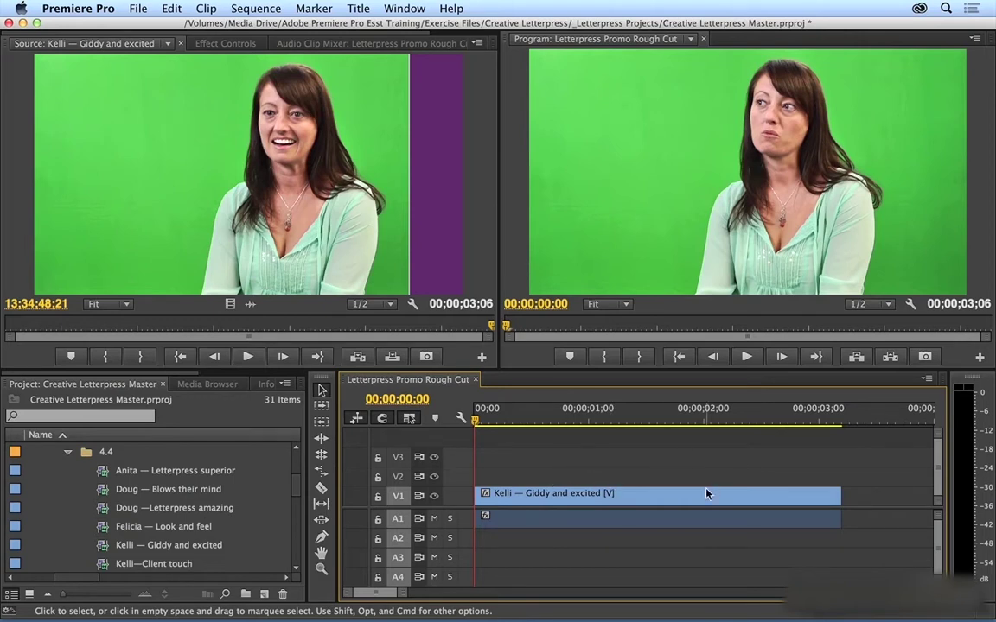
mouse_move(706, 493)
double_click(101, 531)
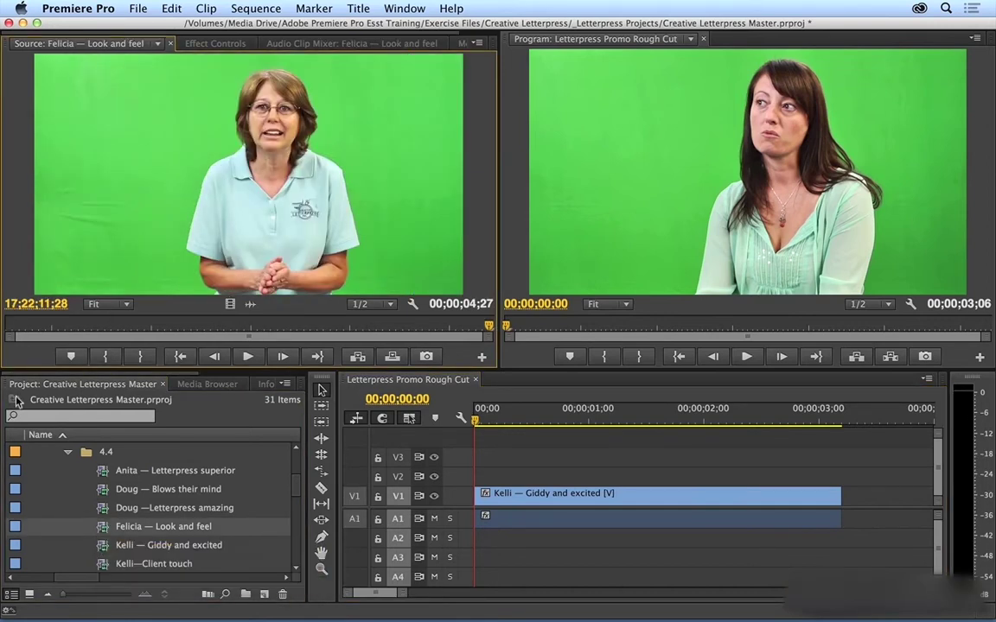
left_click(9, 327)
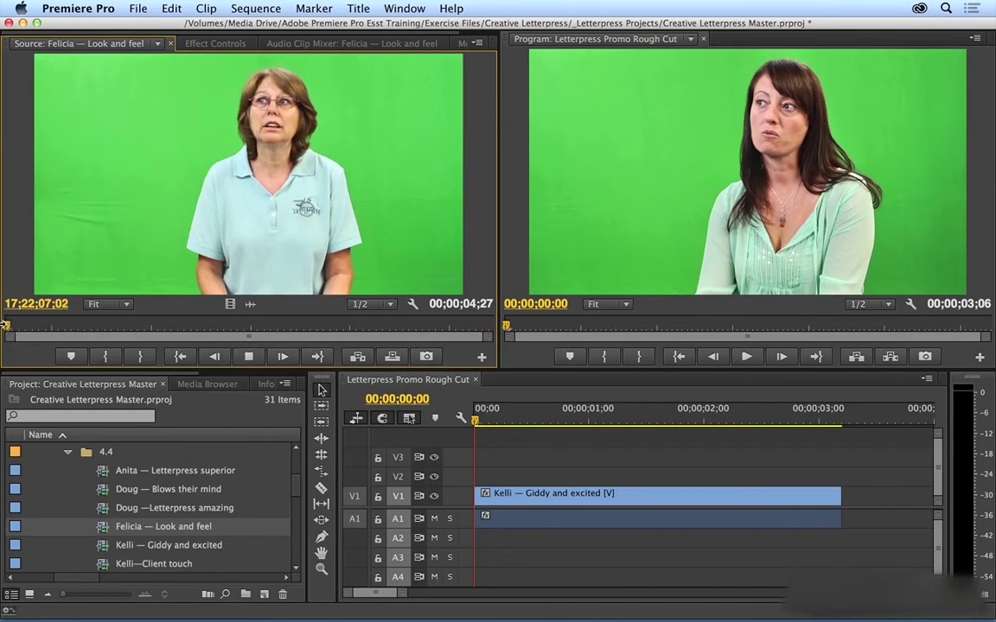
key("space")
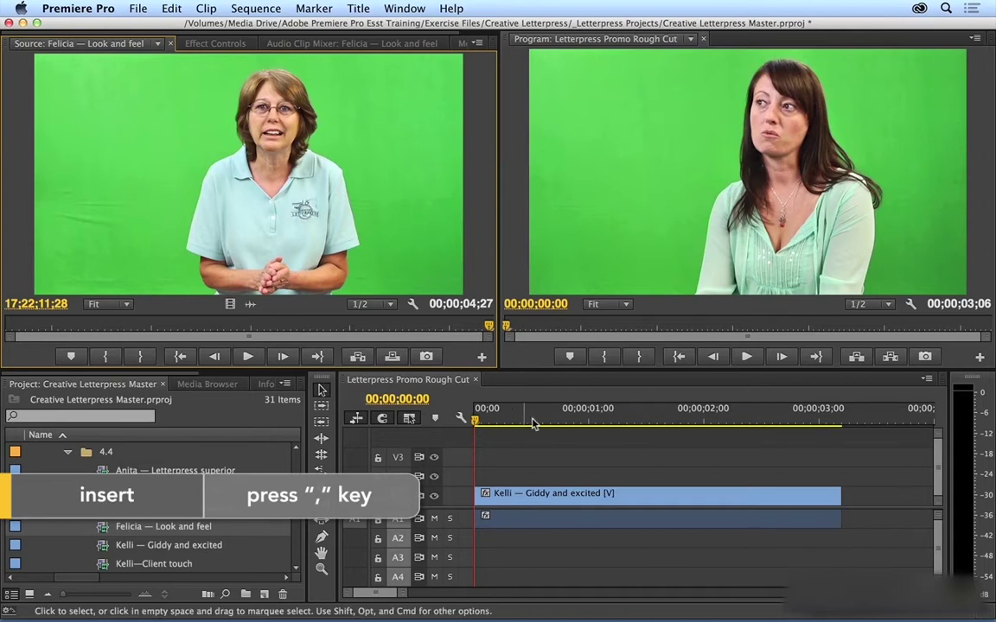
left_click(836, 443)
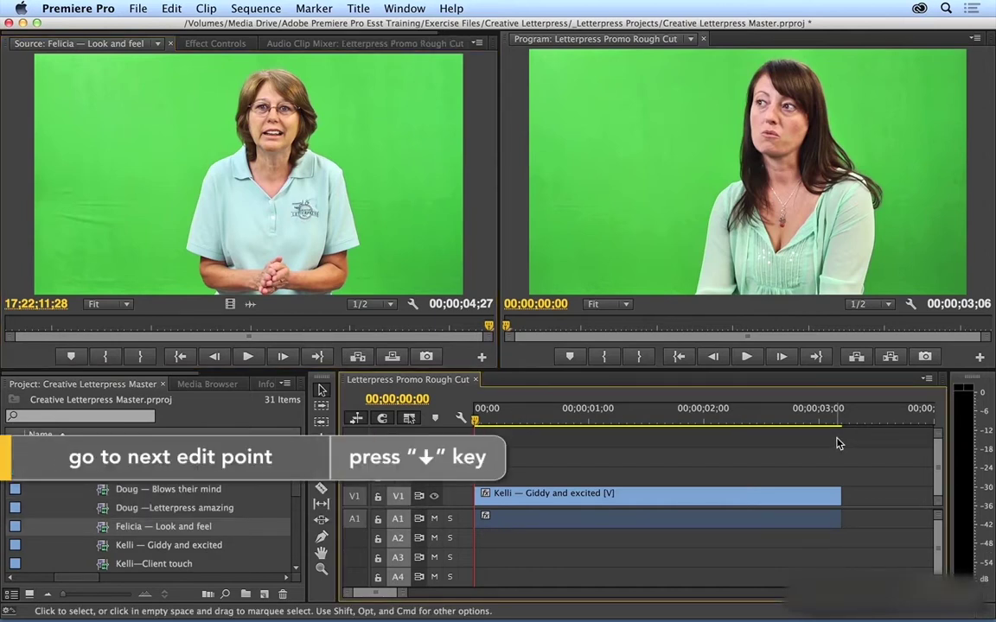
key("Down")
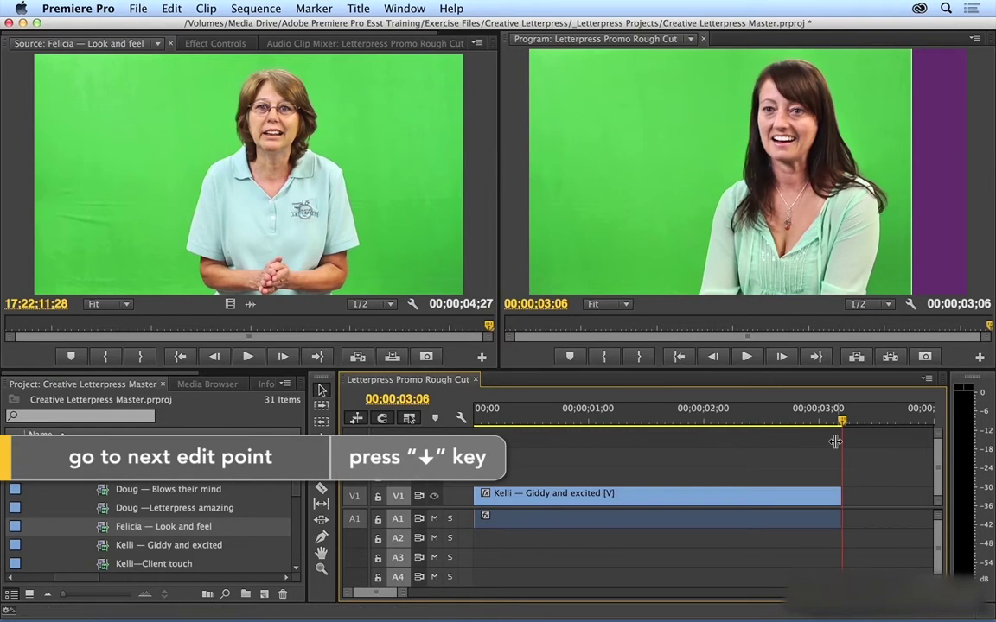
key("comma")
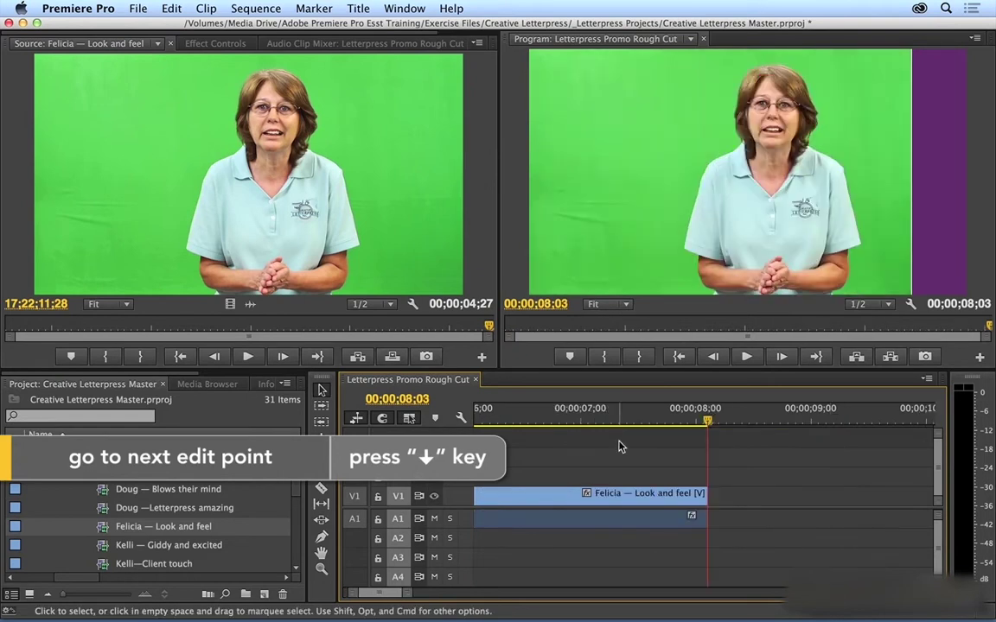
key("backslash")
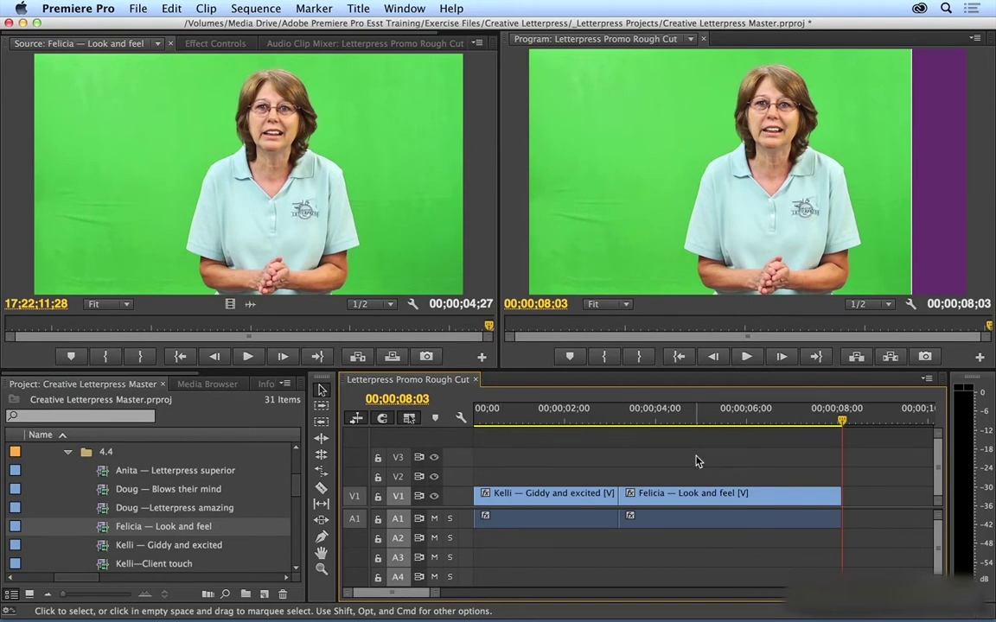
- Preview the "Letterpress amazing" clip and insert it at the edit point between the "Giddy and excited" and "Look and feel" clips
double_click(101, 510)
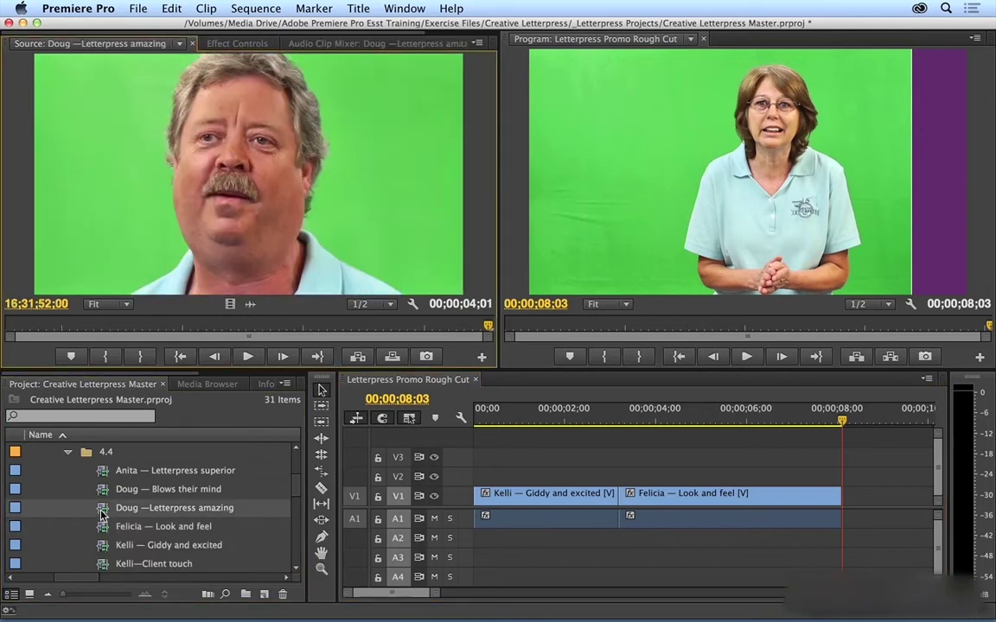
left_click(5, 324)
key("space")
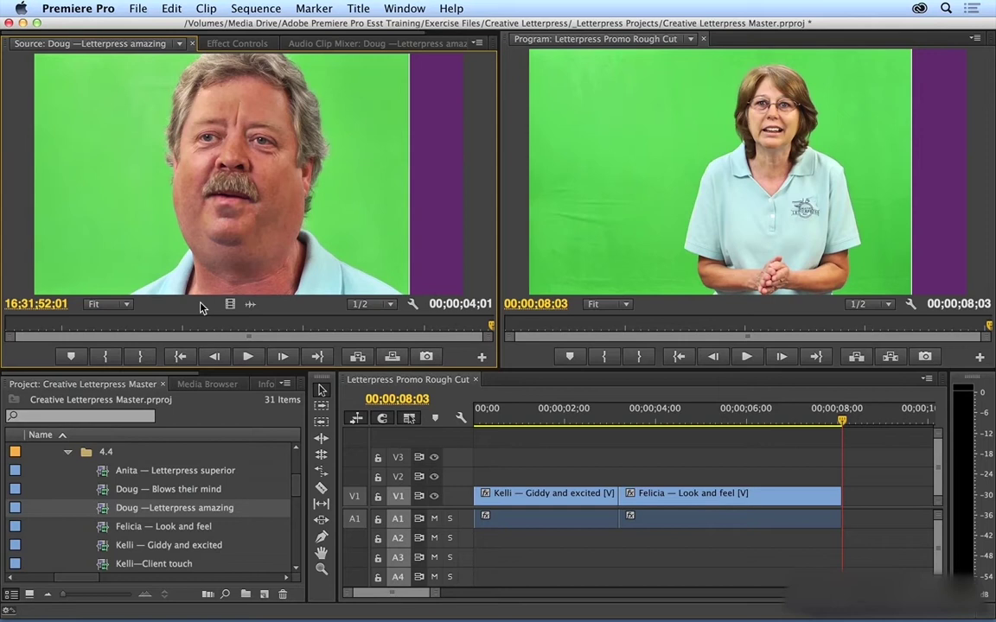
left_click(668, 445)
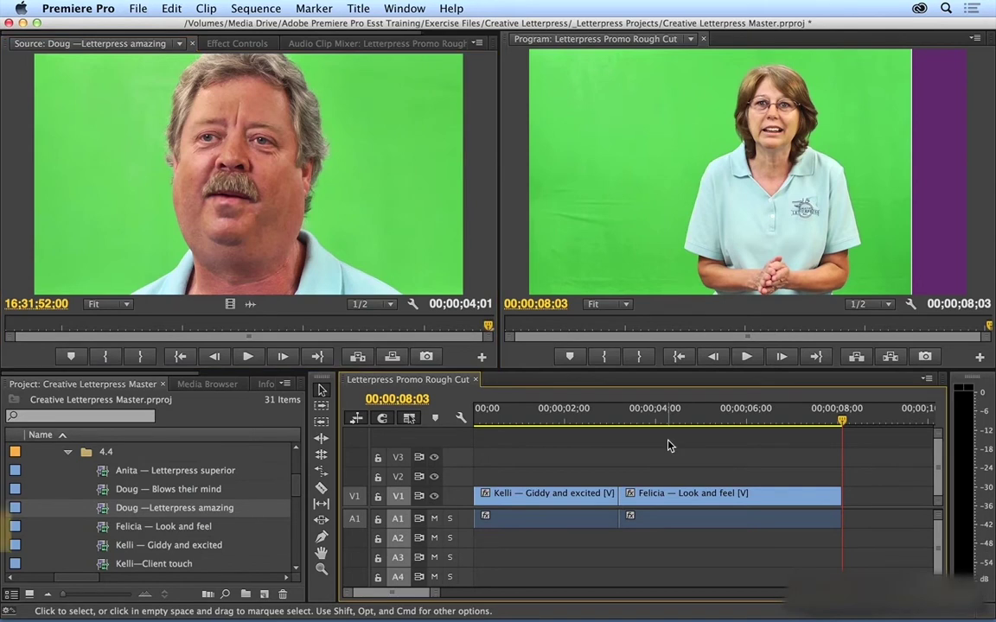
key("Up")
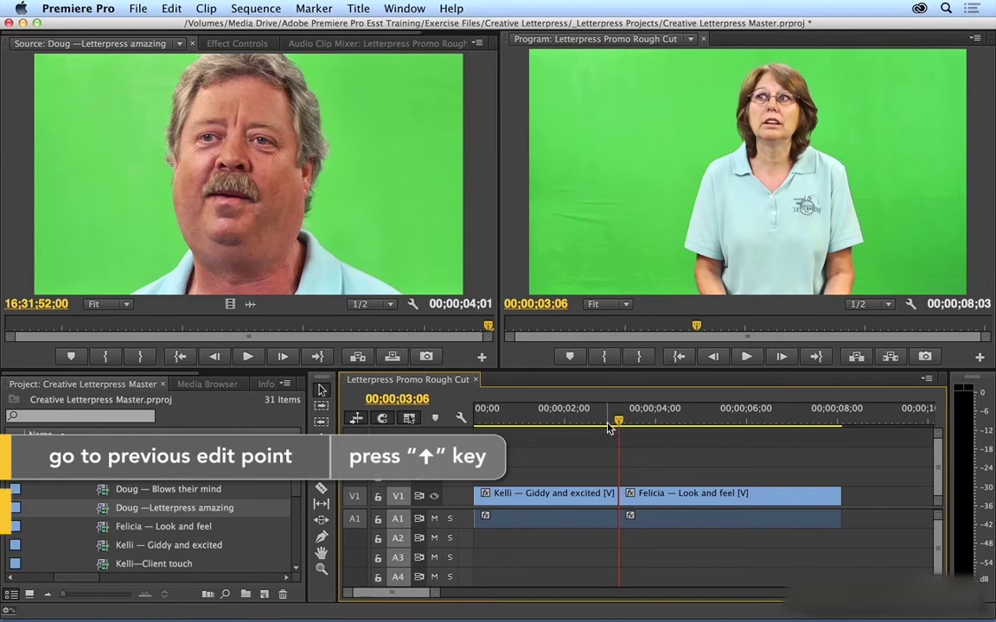
left_click_drag(593, 422, 620, 428)
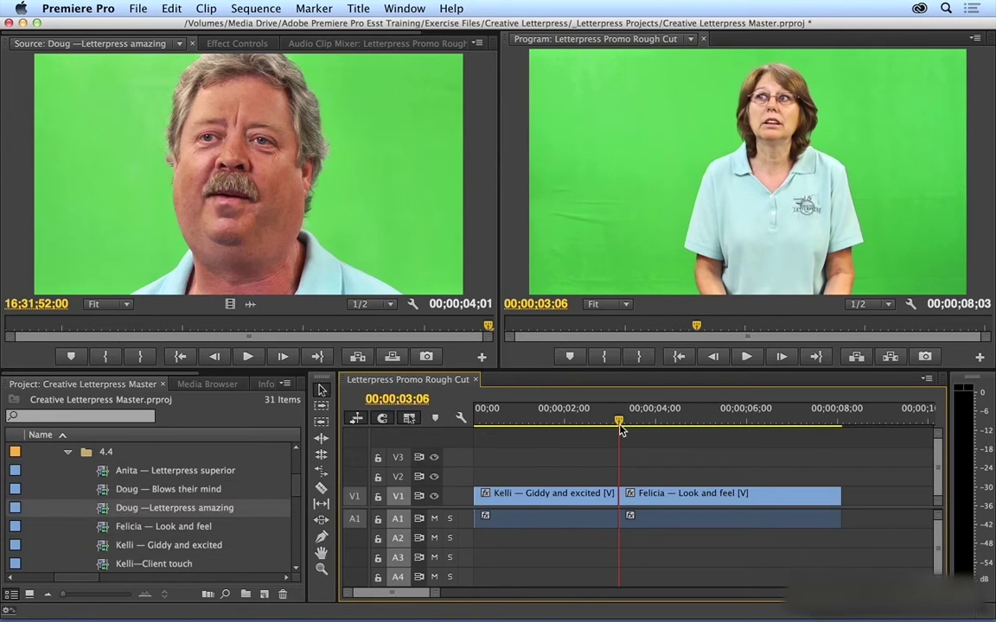
left_click(196, 204)
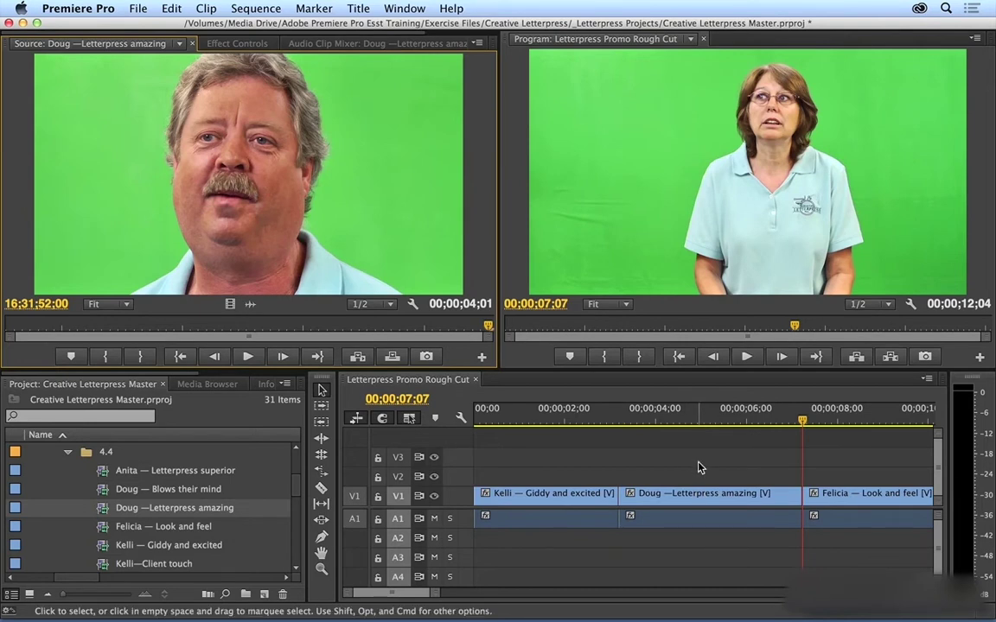
- Preview the "Blows their mind" clip and add it with an overwrite edit at the end of the sequence
double_click(101, 492)
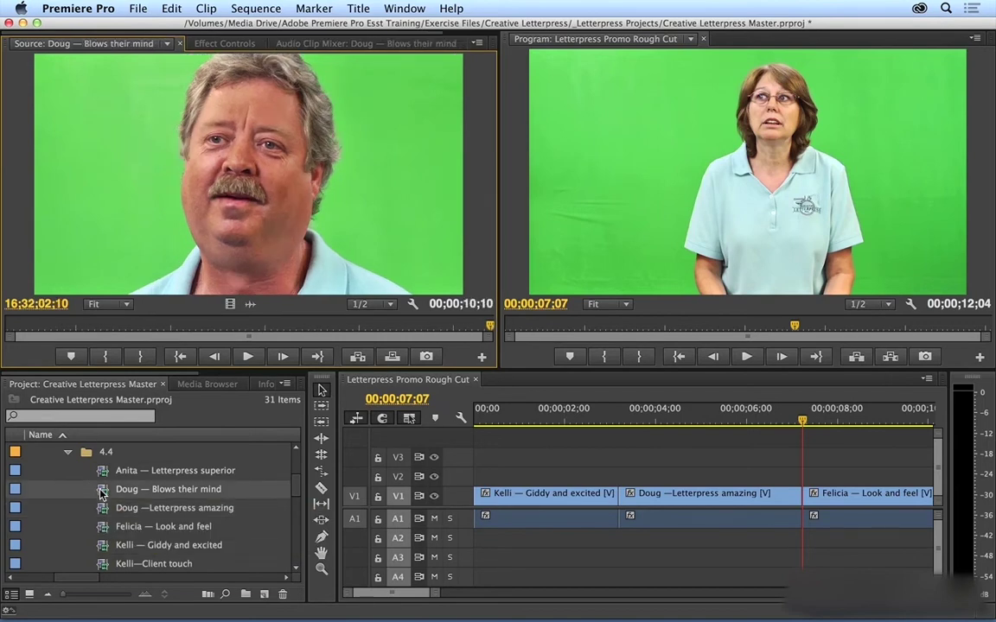
key("space")
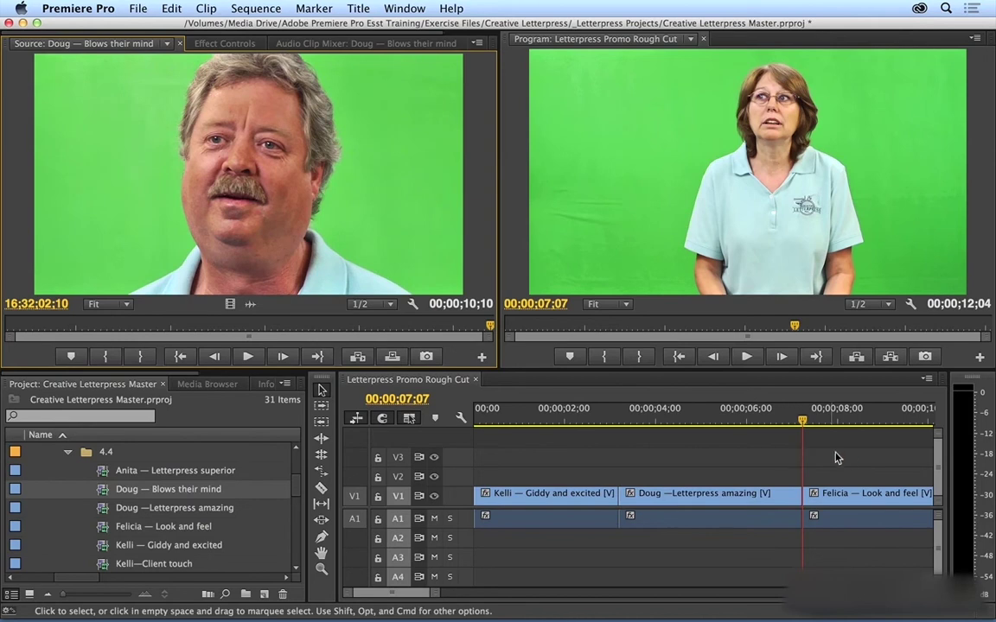
left_click(820, 421)
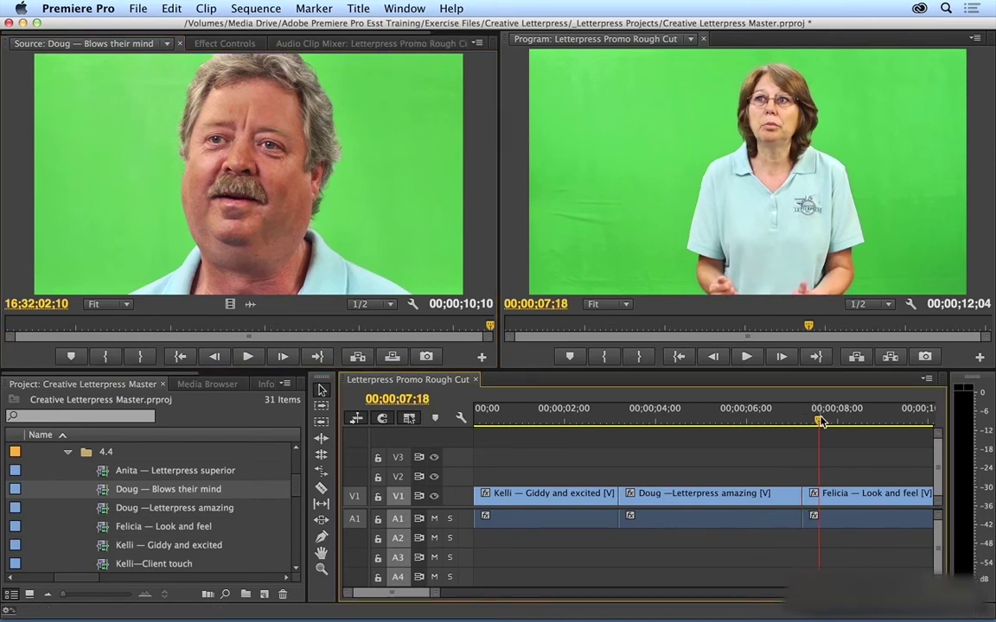
key("minus")
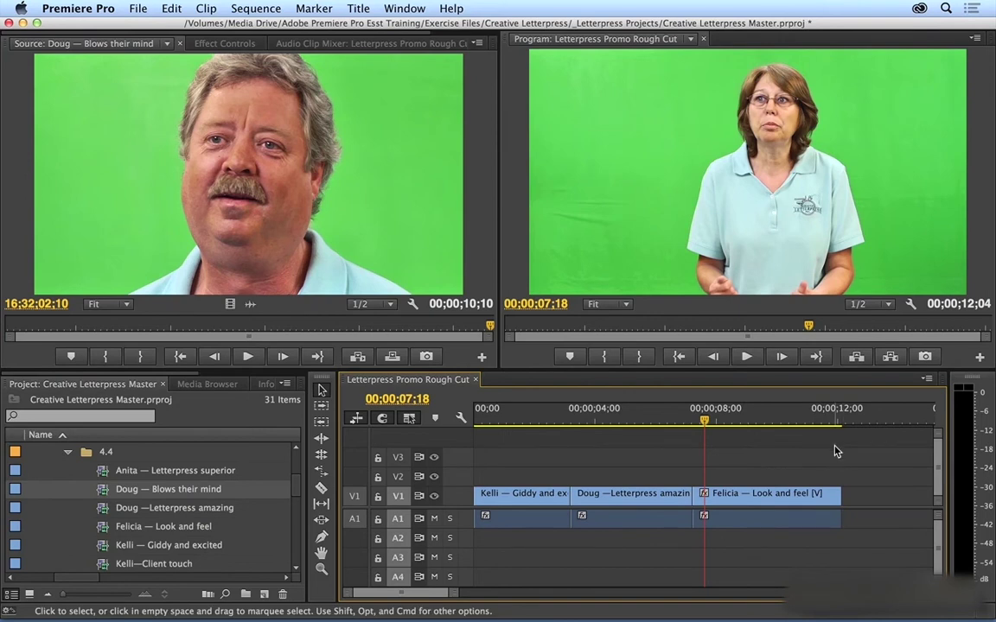
key("End")
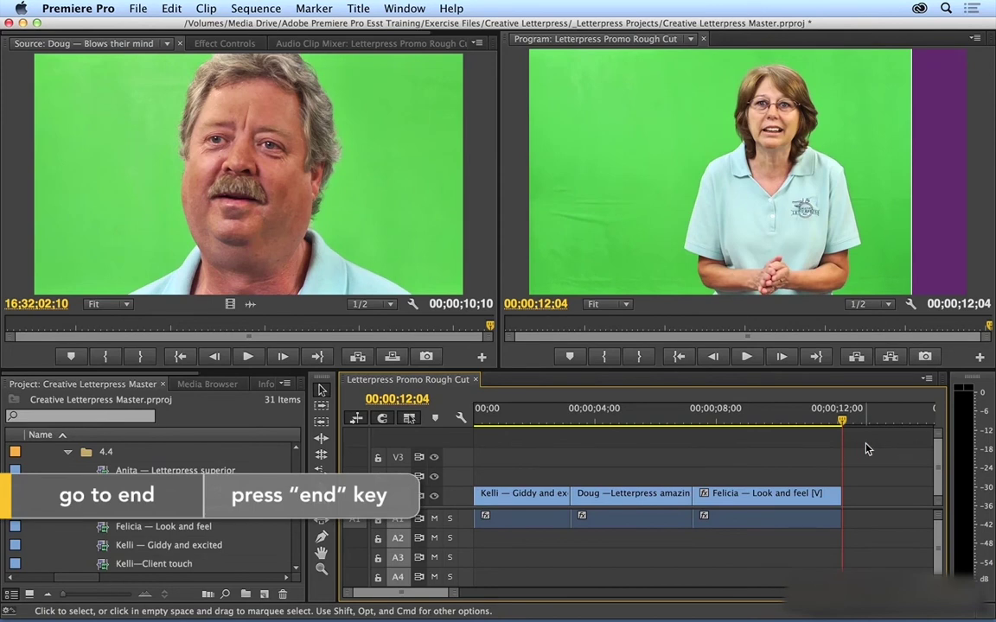
key("period")
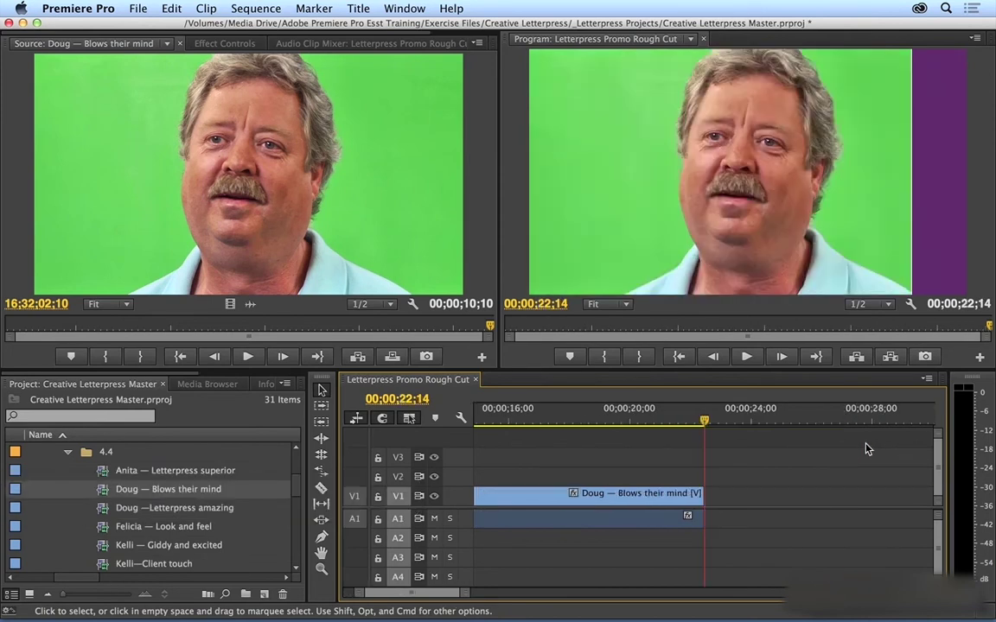